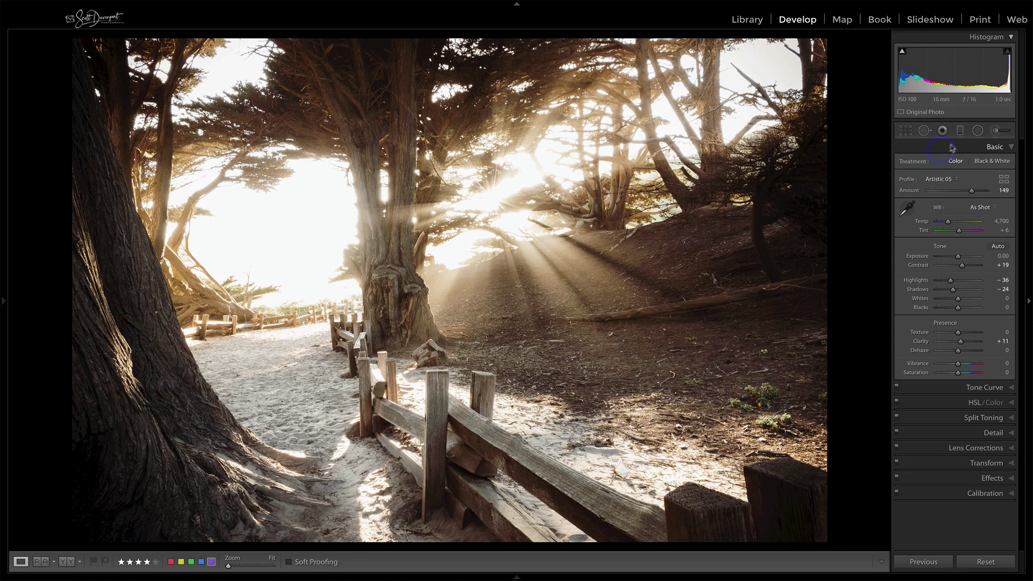
Select the existing inverted radial filter on the ground and delete it.
left_click(977, 130)
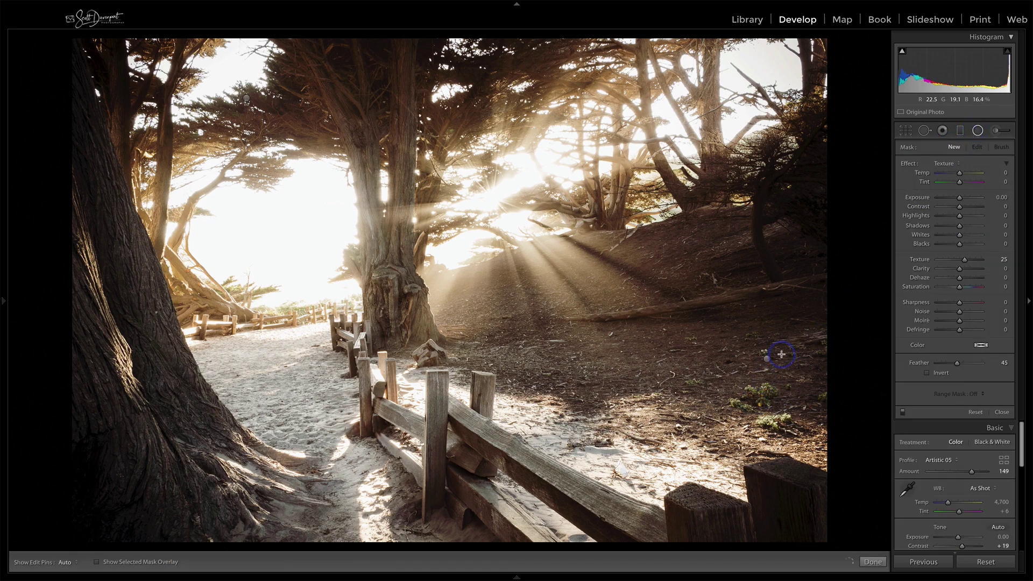
left_click(768, 358)
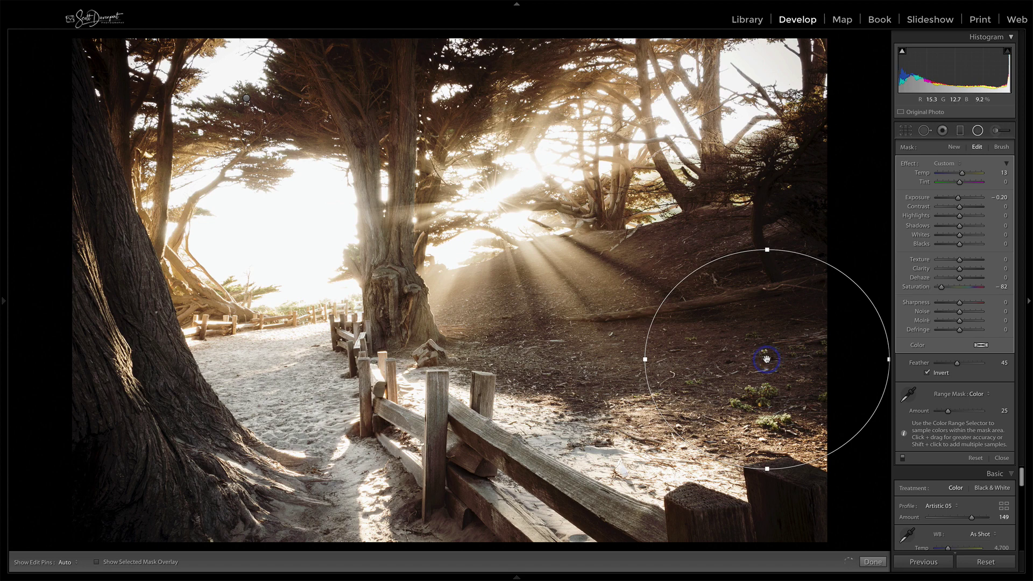
mouse_move(766, 358)
key("Delete")
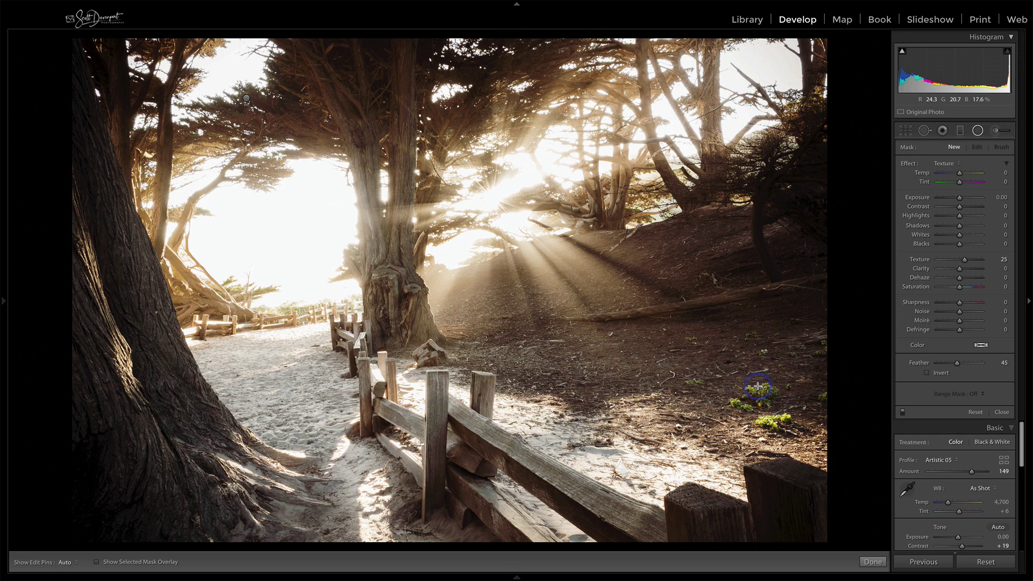
Set the Radial Filter effect to the Saturation preset at -16.
left_click(976, 132)
left_click(976, 131)
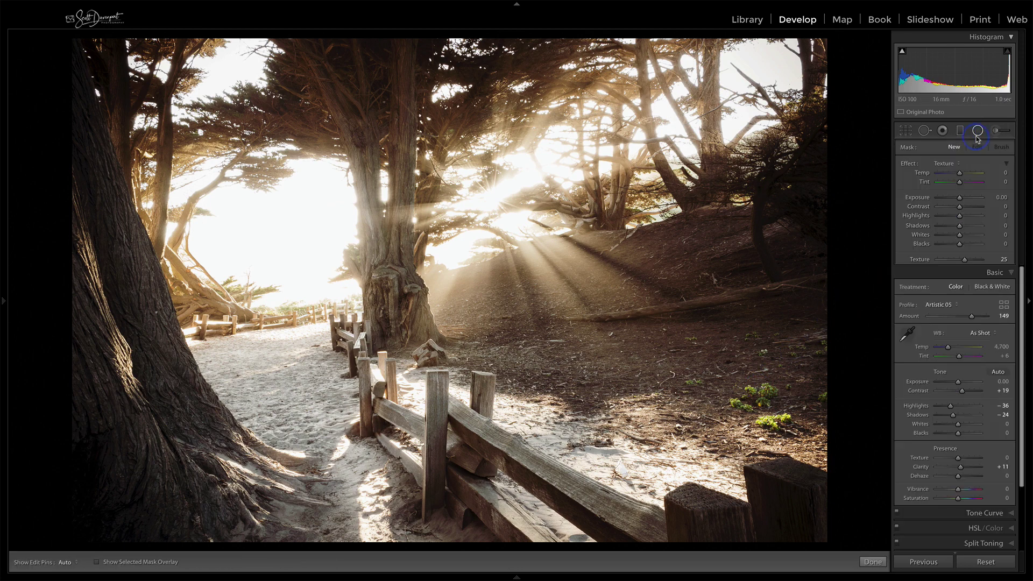
left_click(952, 166)
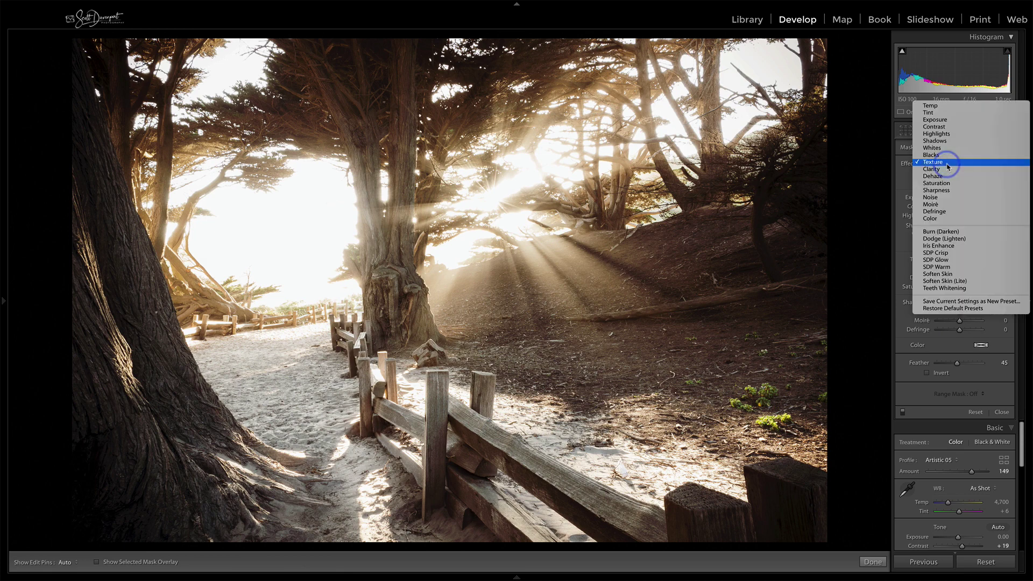
left_click(936, 183)
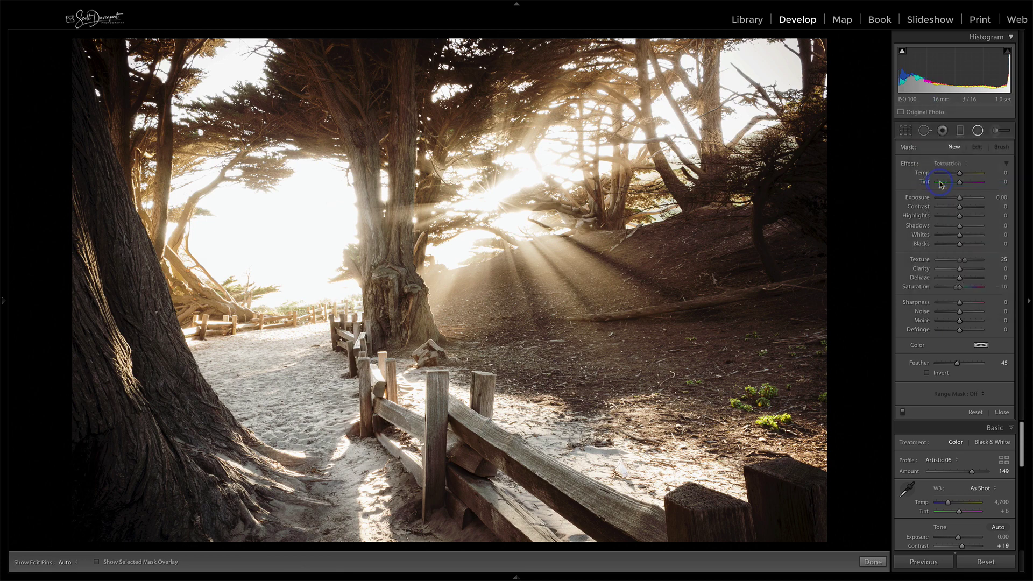
left_click_drag(958, 287, 957, 291)
Draw a radial filter on the lower-right ground, then move and widen it.
left_click_drag(817, 434, 811, 429)
left_click_drag(705, 355, 745, 367)
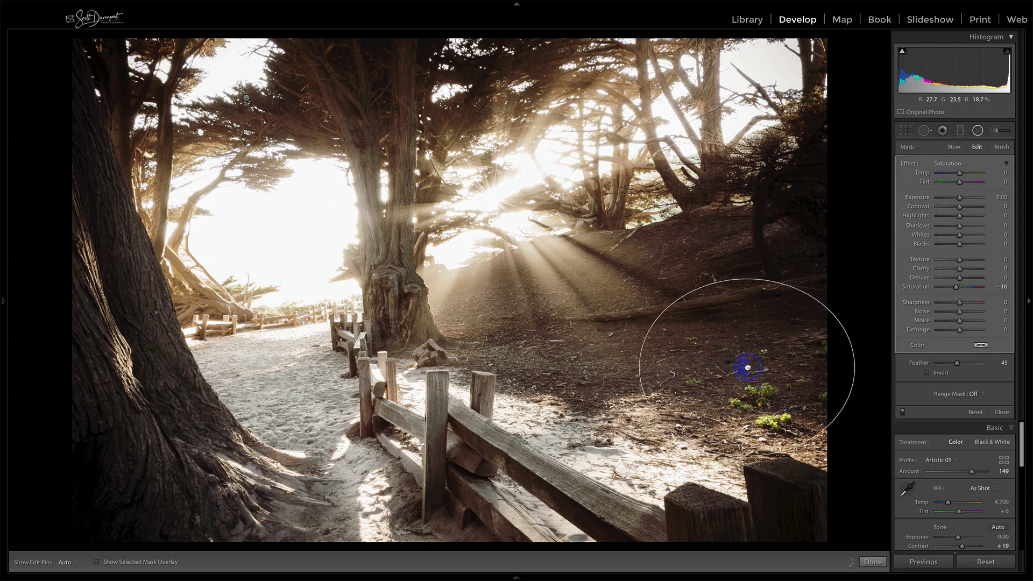
left_click_drag(637, 369, 634, 369)
left_click_drag(855, 367, 890, 368)
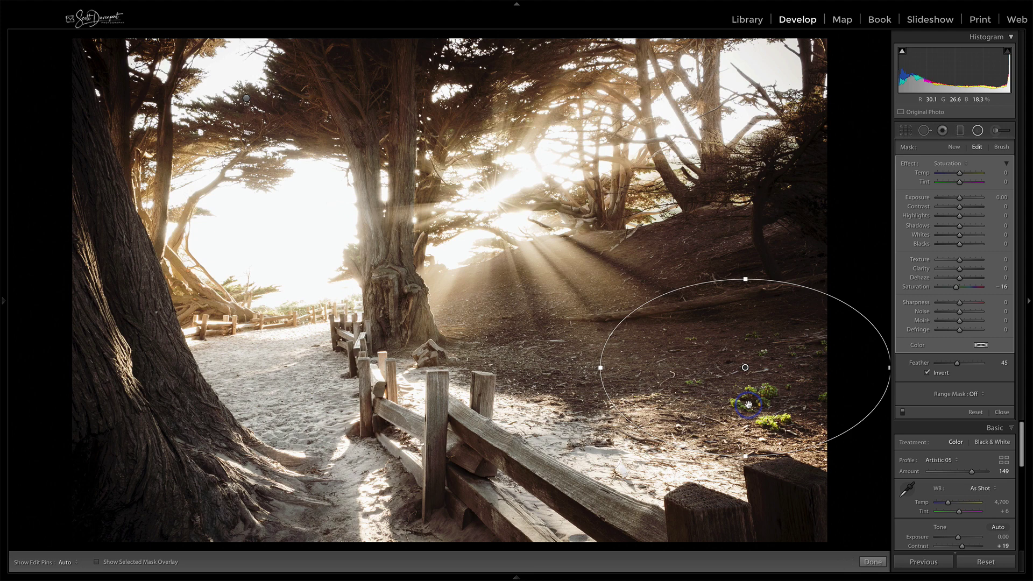
Try heavy desaturation on the filter, then reset its Saturation to 0.
left_click_drag(955, 287, 934, 288)
left_click_drag(935, 287, 938, 289)
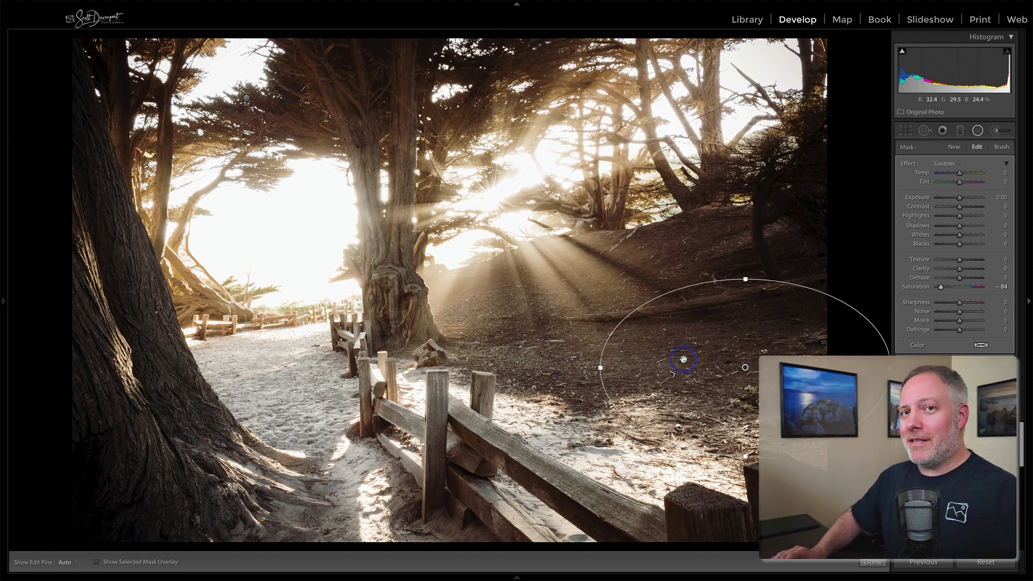
double_click(919, 288)
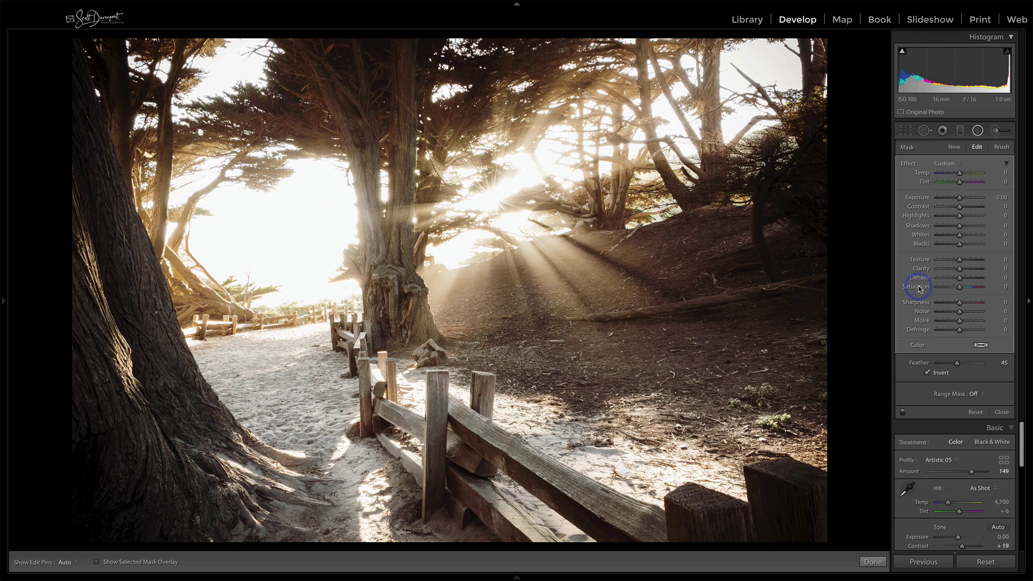
Zoom in on the filter area and set its Range Mask to Color.
key("z")
left_click_drag(791, 382, 477, 168)
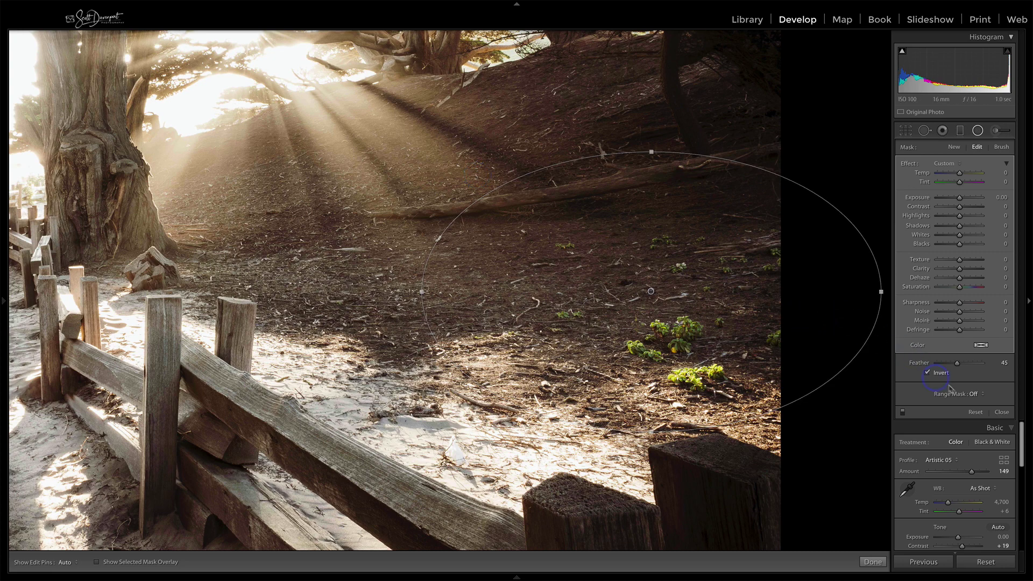
left_click(973, 393)
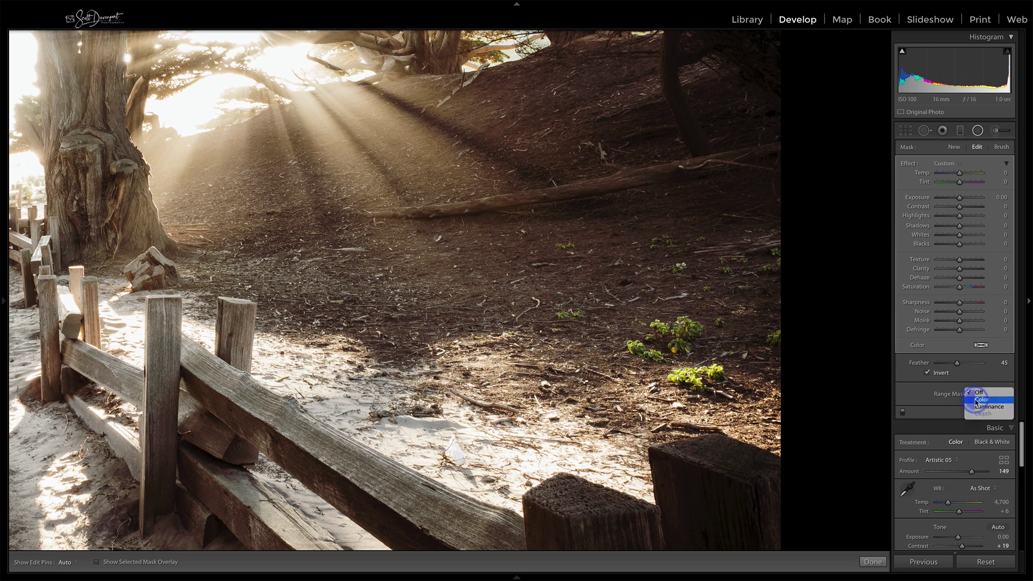
left_click(976, 401)
Sample the green plants' colour and show the mask as a red overlay.
left_click(908, 397)
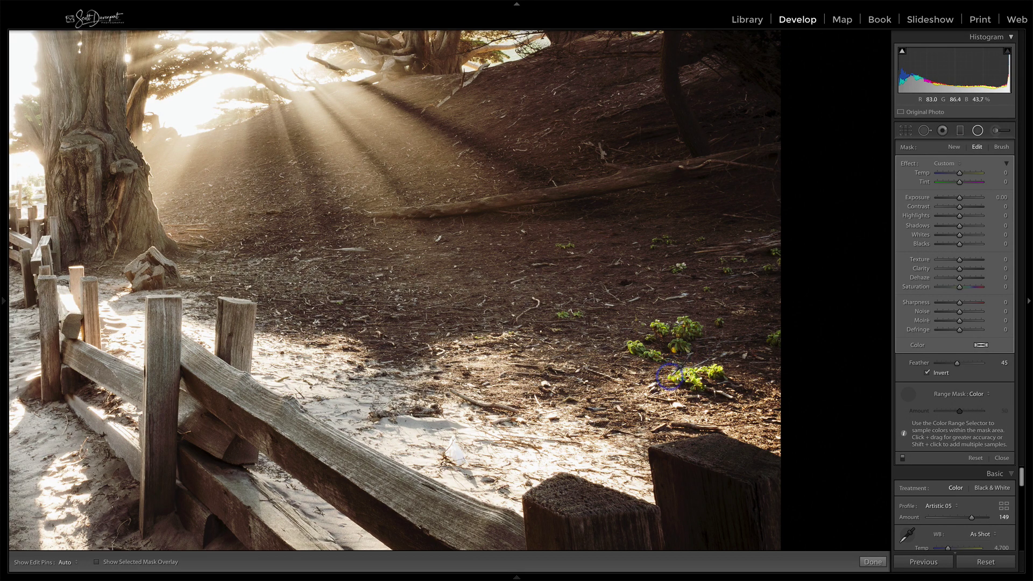
key("shift")
left_click(669, 377, "shift")
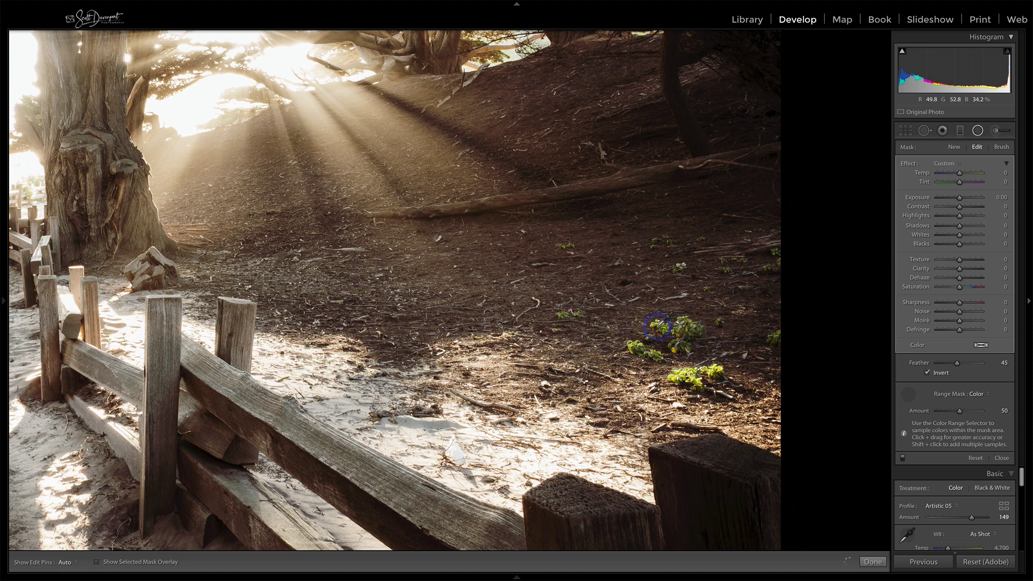
key("o")
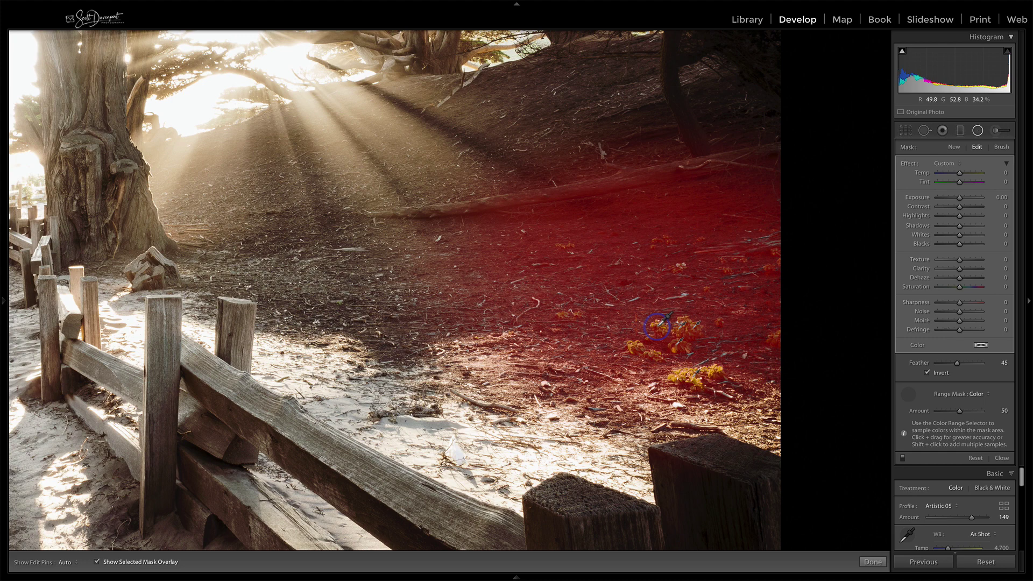
Adjust the range mask Amount down and then to 21.
left_click(909, 395)
left_click_drag(960, 411, 943, 414)
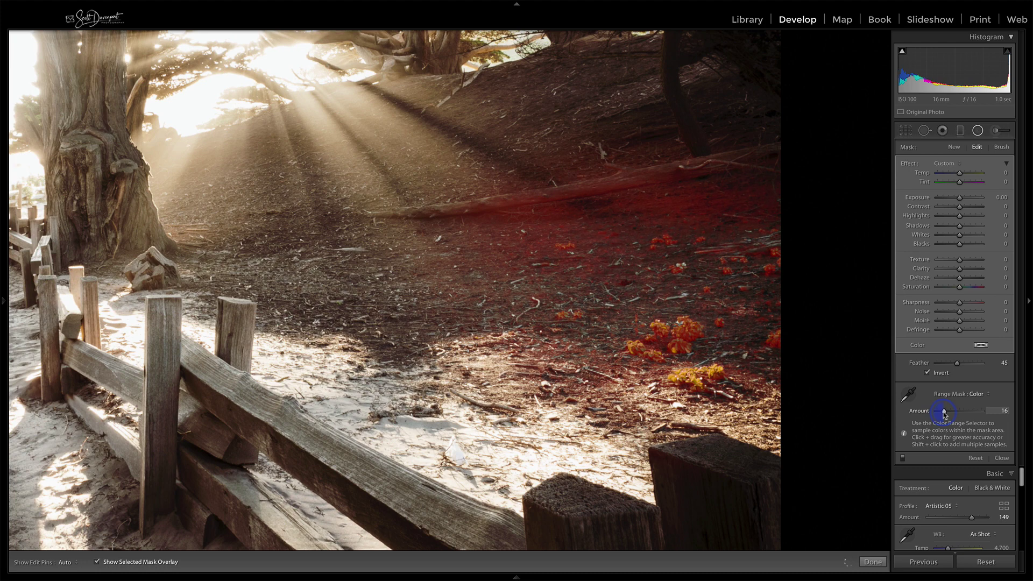
left_click_drag(944, 413, 946, 412)
Resample additional plant colours and raise the range mask Amount to 29.
left_click(909, 395)
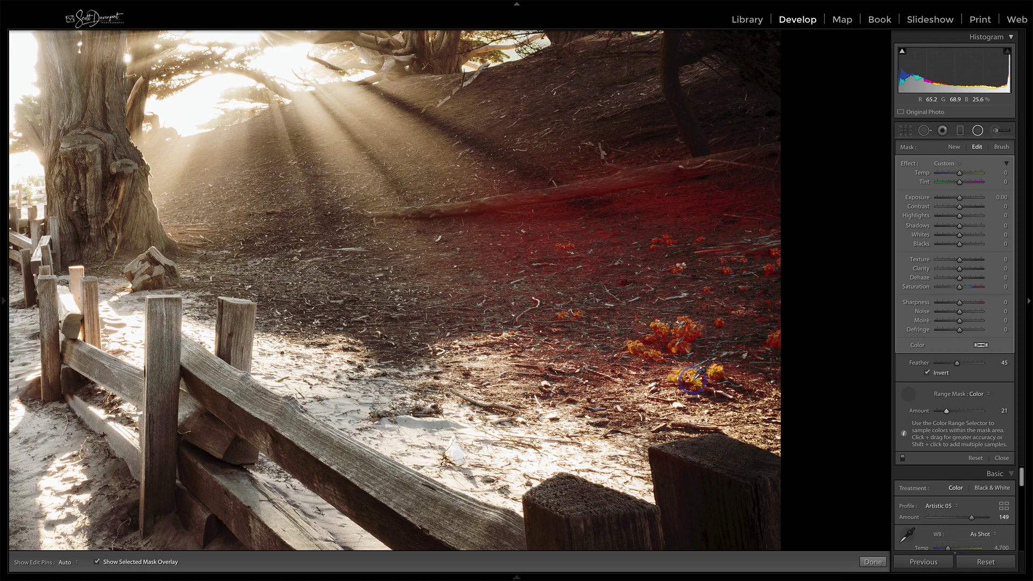
key("shift")
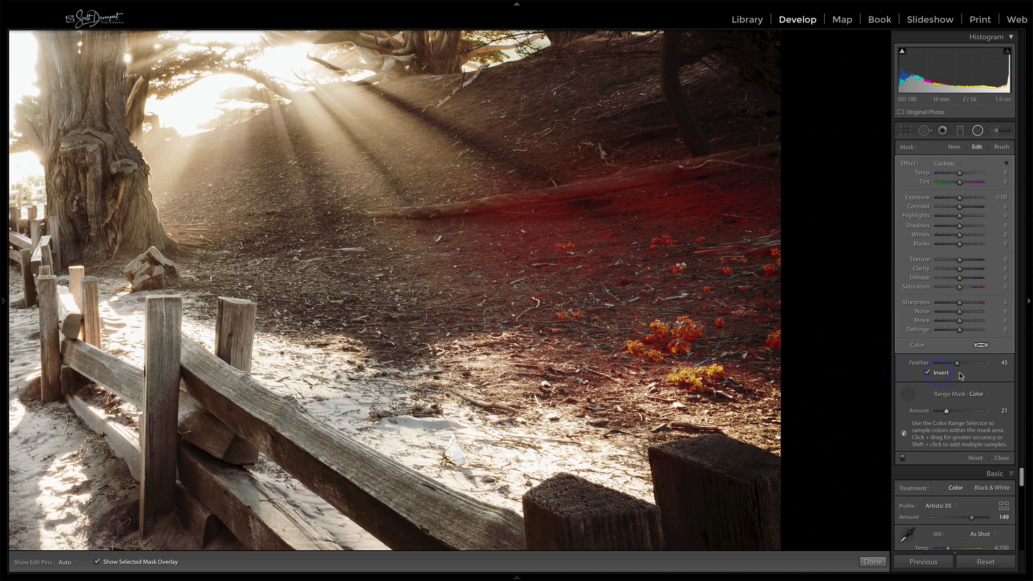
left_click(947, 409)
left_click_drag(949, 412, 951, 413)
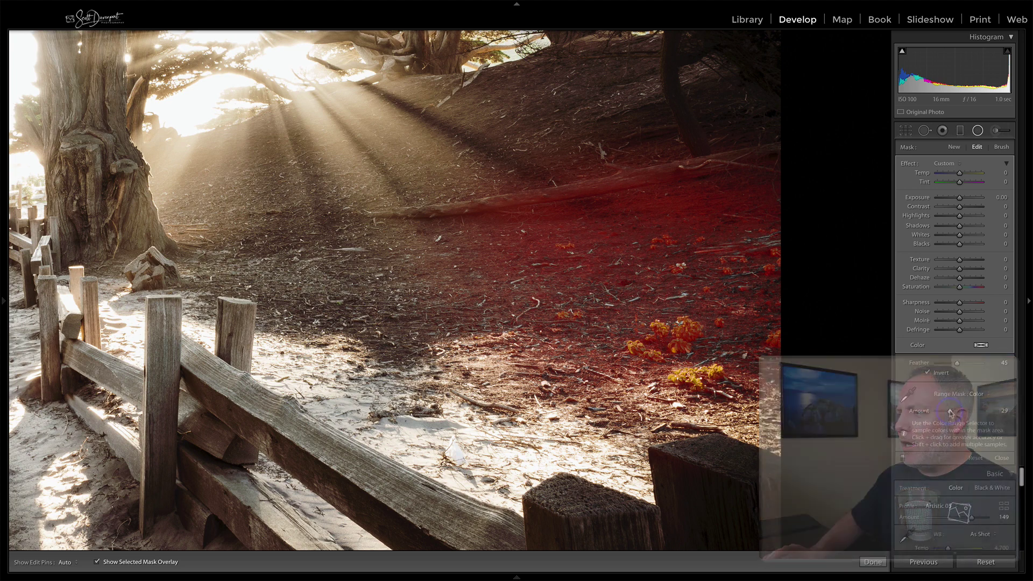
Erase stray mask areas on the upper ground near the log with a size 9 Erase brush.
left_click(1001, 147)
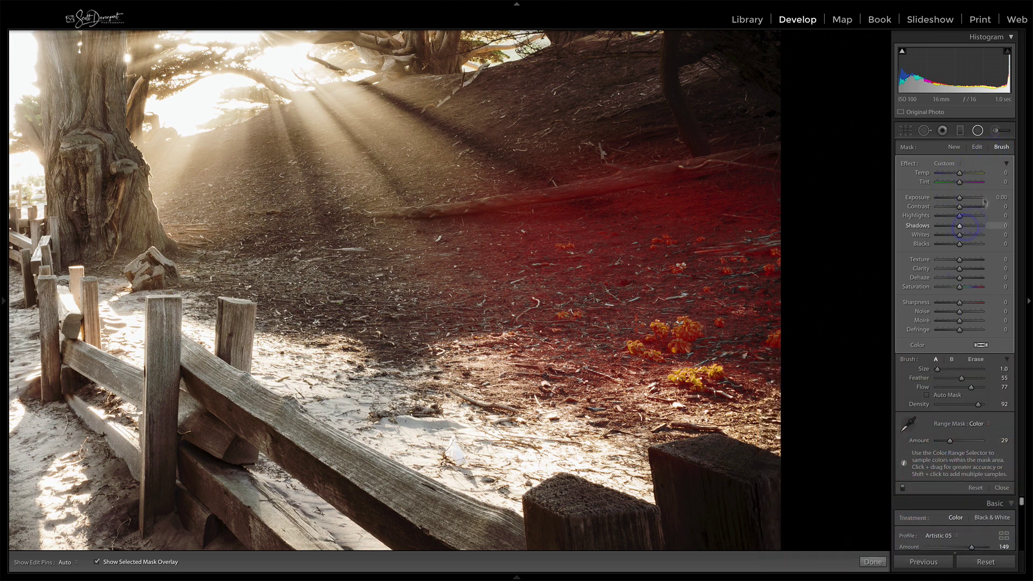
left_click_drag(938, 369, 941, 369)
left_click(660, 190)
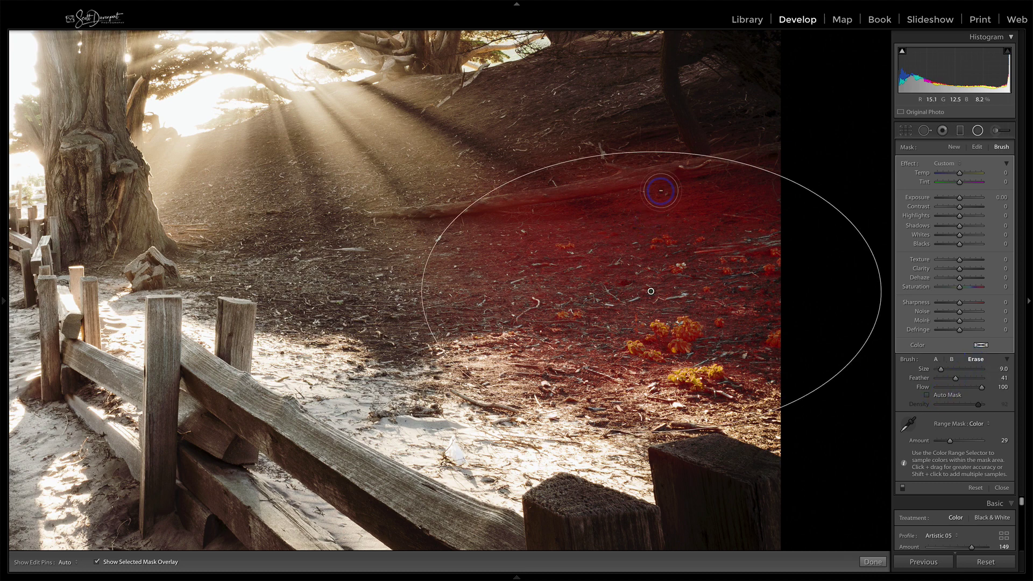
key("h")
scroll(548, 203, "up", 1)
mouse_move(549, 203)
left_mouse_down()
mouse_move(516, 221)
mouse_move(611, 220)
mouse_move(609, 242)
mouse_move(760, 185)
mouse_move(744, 207)
mouse_move(565, 192)
mouse_move(483, 246)
mouse_move(460, 204)
mouse_move(628, 123)
mouse_move(672, 135)
mouse_move(513, 225)
mouse_move(491, 260)
mouse_move(523, 282)
mouse_move(513, 281)
mouse_move(515, 233)
mouse_move(529, 269)
mouse_move(573, 275)
mouse_move(591, 260)
mouse_move(493, 317)
mouse_move(459, 225)
mouse_move(434, 308)
mouse_move(428, 247)
mouse_move(525, 368)
mouse_move(516, 358)
mouse_move(576, 352)
mouse_move(623, 286)
mouse_move(605, 322)
mouse_move(566, 356)
mouse_move(613, 395)
mouse_move(558, 388)
mouse_move(524, 343)
mouse_move(629, 398)
left_mouse_up()
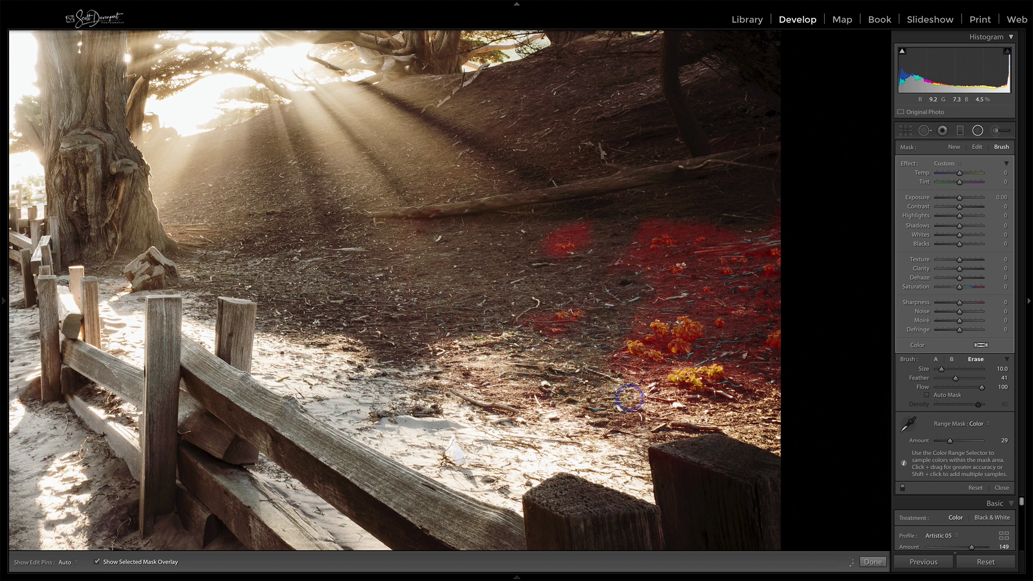
scroll(718, 352, "down", 4)
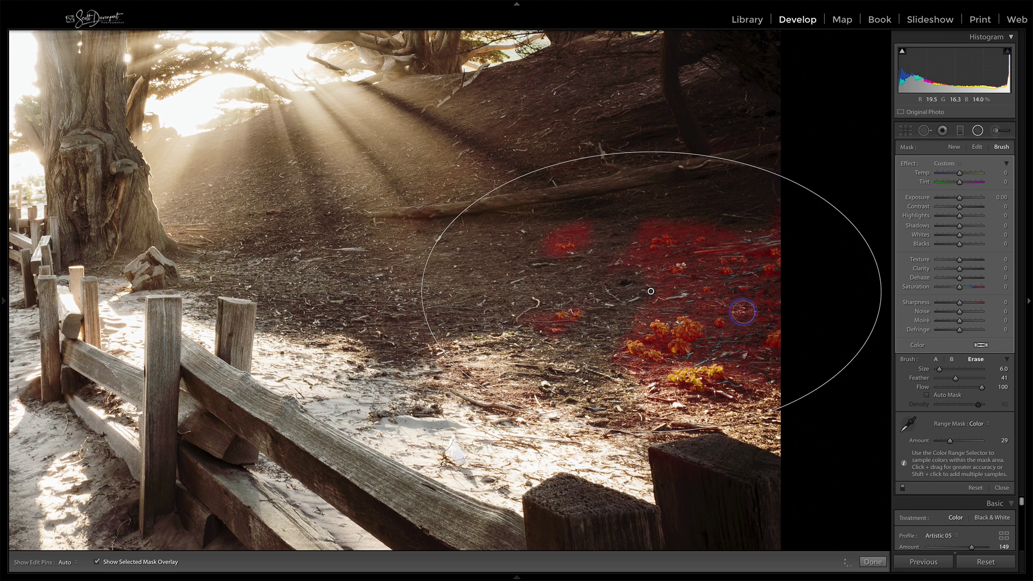
scroll(710, 307, "down", 2)
Hide the filter outline and red mask overlay, and fit the whole photo in view.
key("h")
left_click(96, 561)
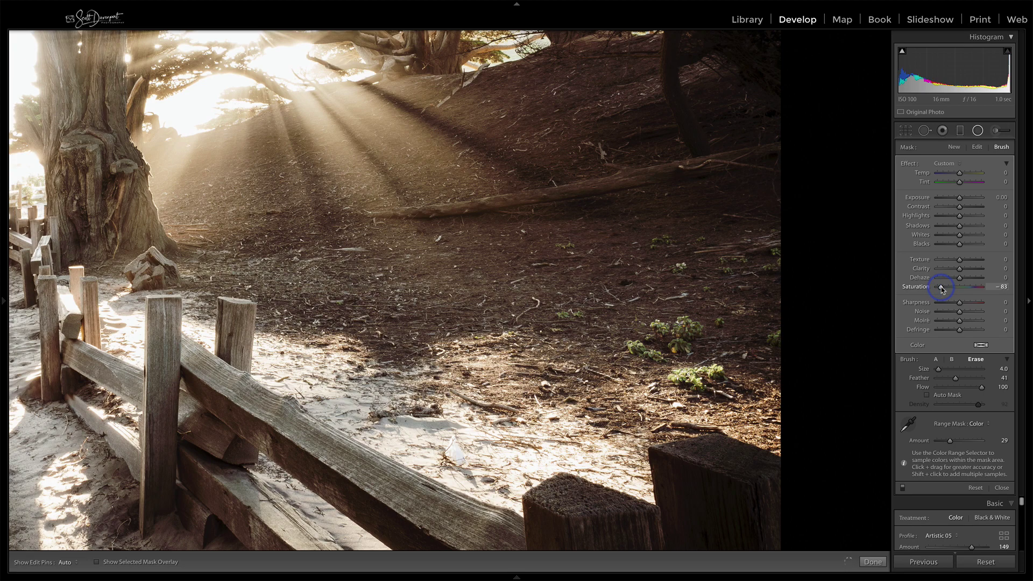
key("z")
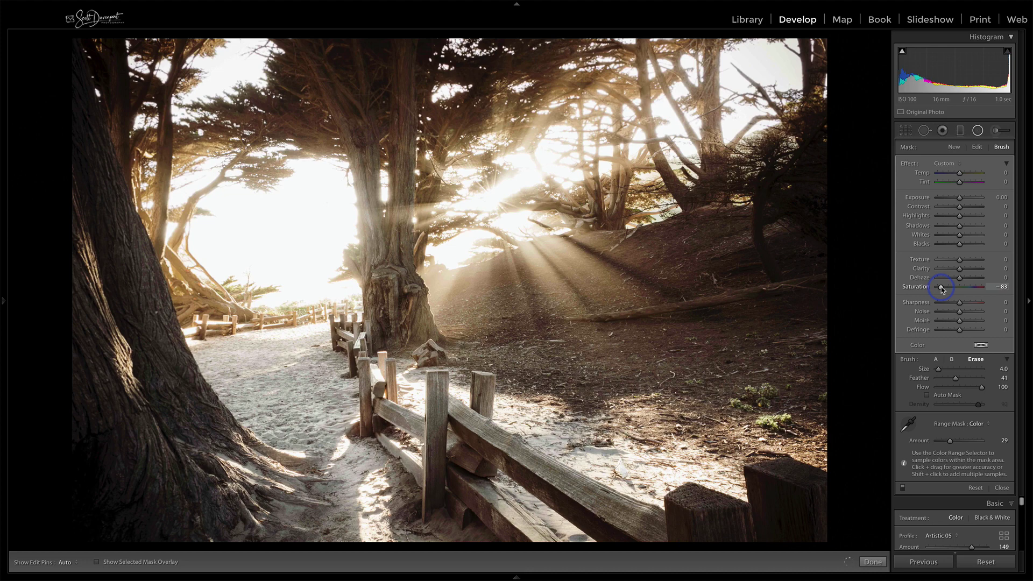